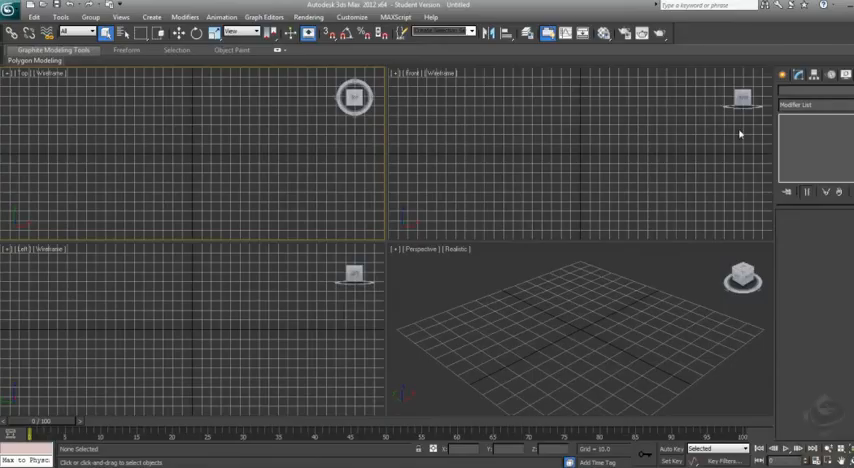
- Create a Box primitive by dragging its base in the Top viewport and setting its height
{"action": "left_click", "coordinate": [786, 75]}
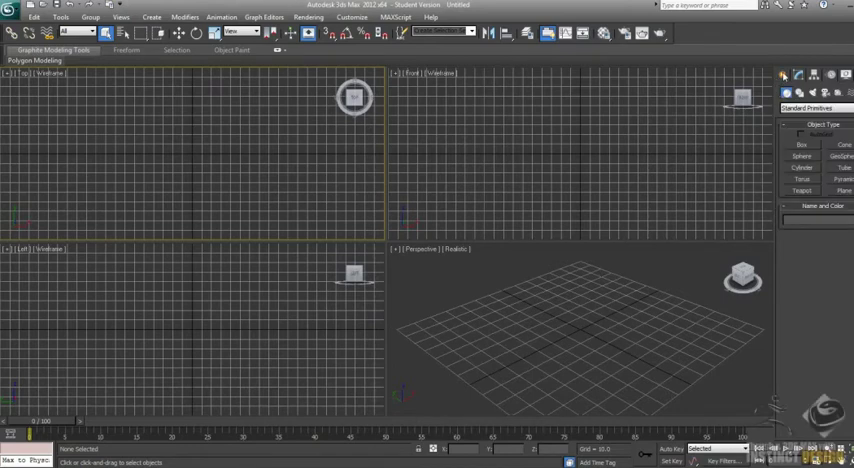
{"action": "left_click", "coordinate": [802, 144]}
{"action": "left_click_drag", "start_coordinate": [143, 112], "coordinate": [210, 185]}
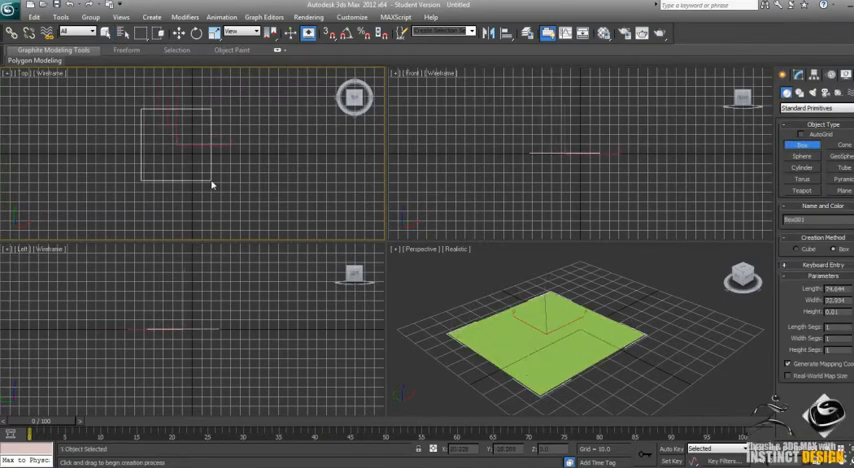
{"action": "left_click", "coordinate": [204, 150]}
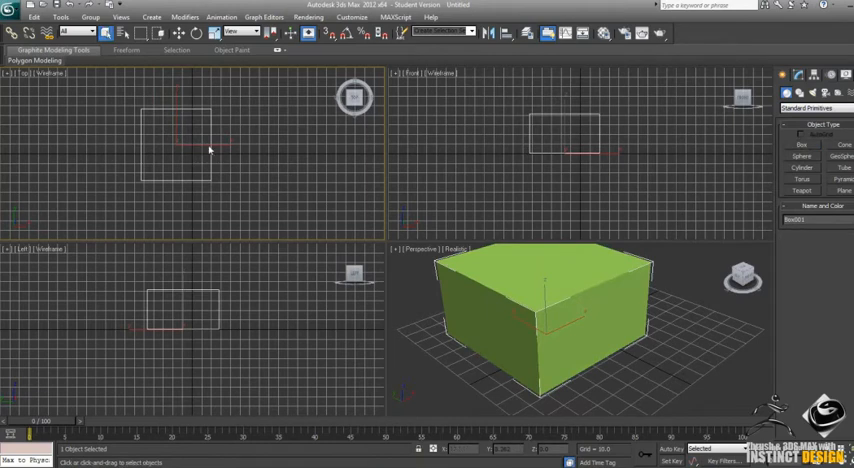
- Convert the new box to an Editable Poly from its context menu
{"action": "right_click", "coordinate": [208, 137]}
{"action": "mouse_move", "coordinate": [255, 243]}
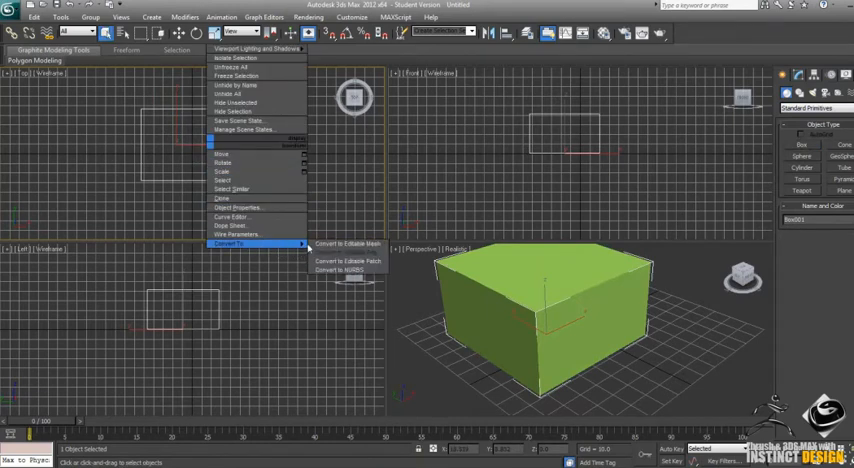
{"action": "left_click", "coordinate": [318, 255]}
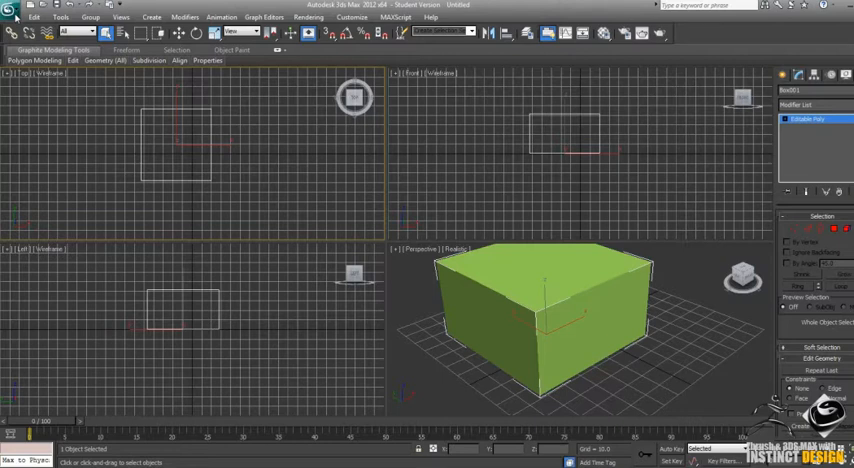
- Export the scene as box.obj with the gw::OBJ-Exporter and default OBJ options
{"action": "left_click", "coordinate": [8, 10]}
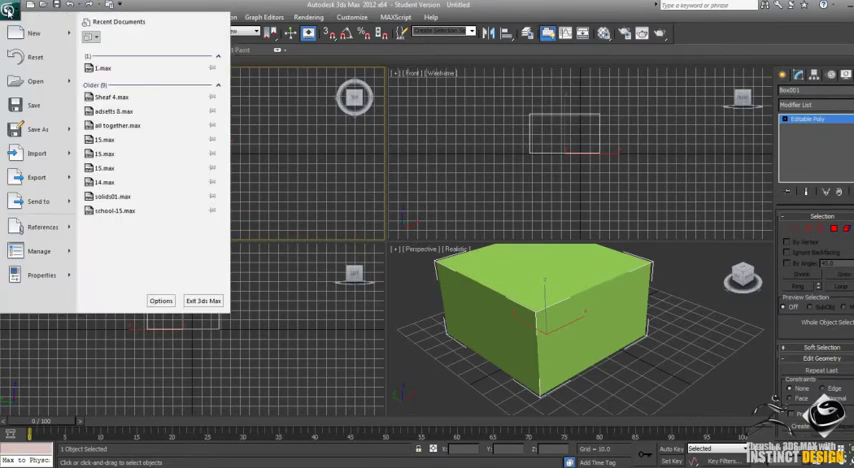
{"action": "left_click", "coordinate": [36, 177]}
{"action": "type", "text": "box"}
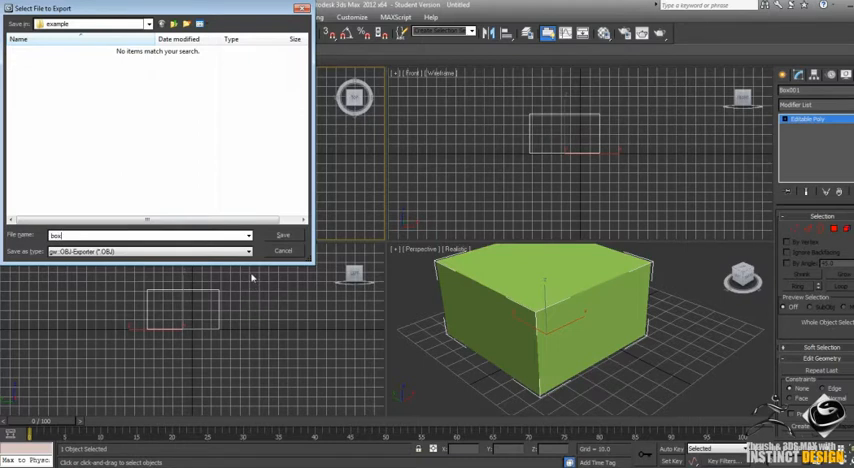
{"action": "left_click", "coordinate": [249, 251]}
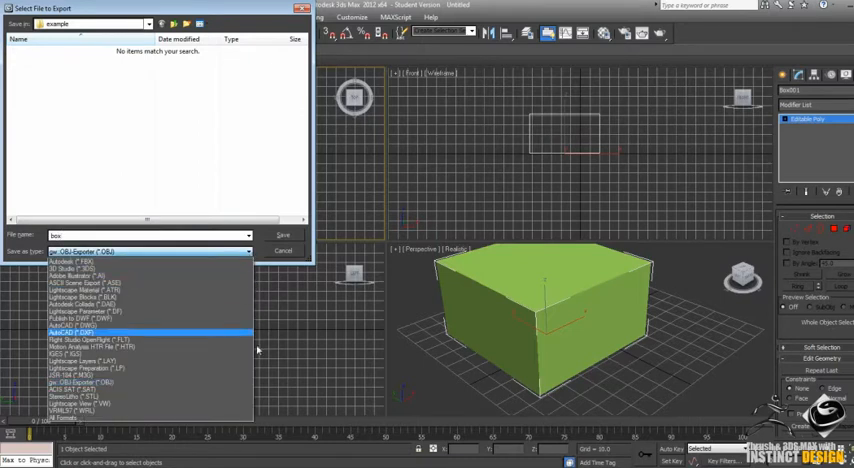
{"action": "left_click", "coordinate": [143, 383]}
{"action": "left_click", "coordinate": [286, 236]}
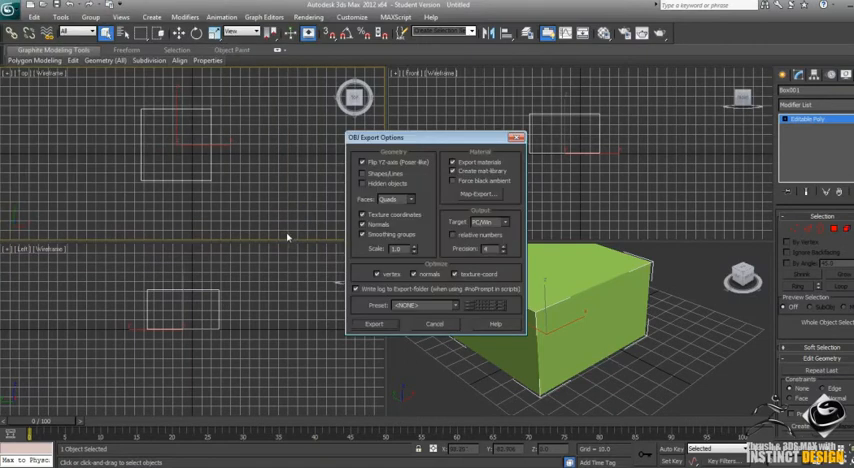
{"action": "left_click", "coordinate": [405, 276]}
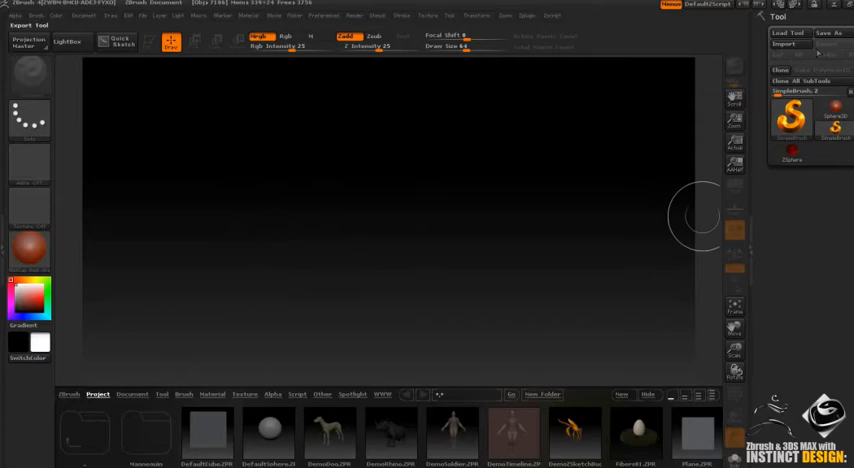
- Start a Tool import and browse to box.obj in Documents > example
{"action": "left_click", "coordinate": [801, 46]}
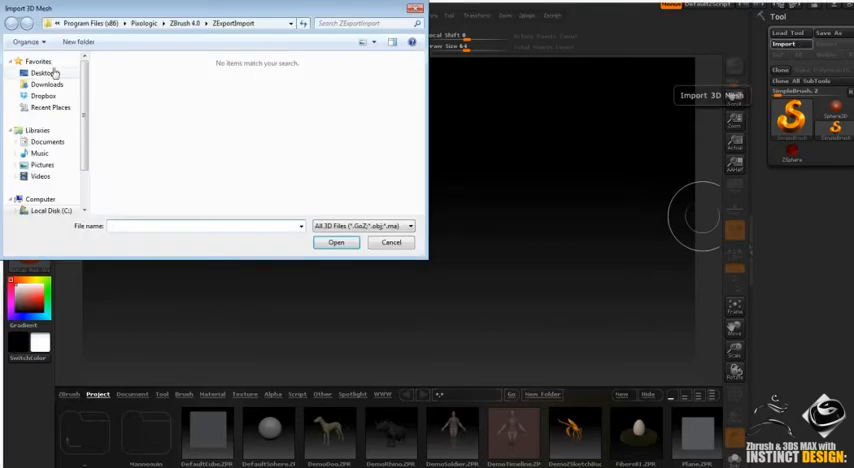
{"action": "left_click", "coordinate": [47, 141]}
{"action": "scroll", "coordinate": [198, 174], "scroll_direction": "down", "scroll_amount": 3}
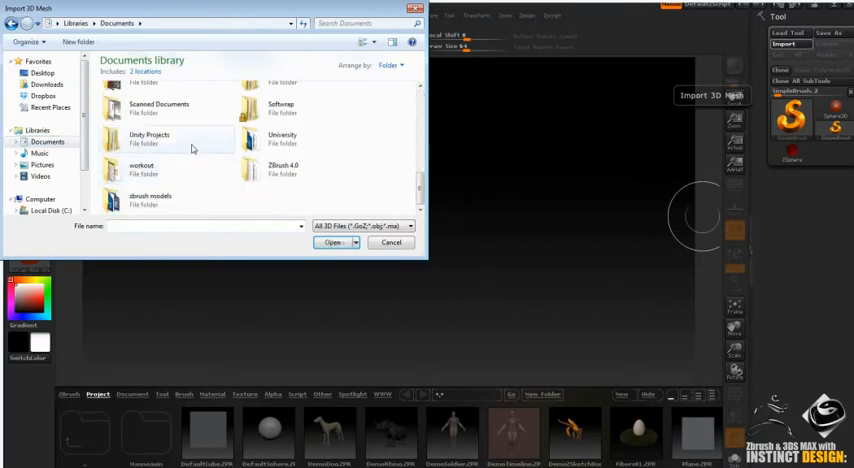
{"action": "scroll", "coordinate": [195, 150], "scroll_direction": "down", "scroll_amount": 3}
{"action": "double_click", "coordinate": [190, 133]}
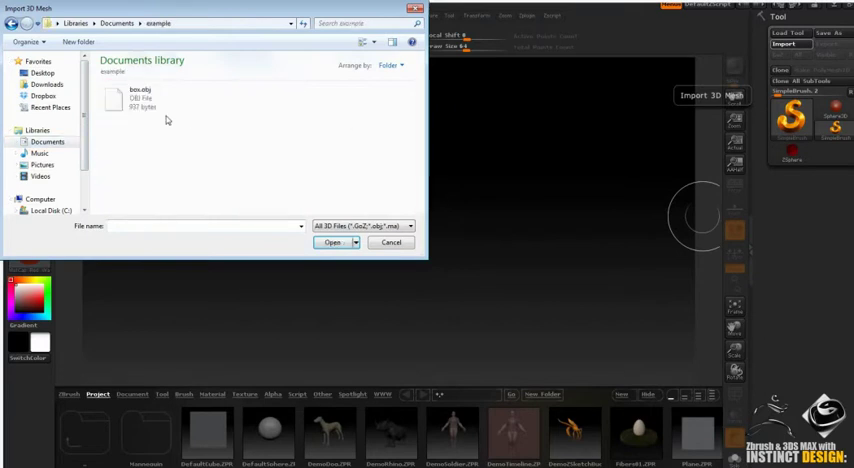
{"action": "left_click", "coordinate": [111, 99]}
- Import box.obj, draw it on the canvas, enter Edit mode (T) and rotate it in 3D
{"action": "double_click", "coordinate": [111, 99]}
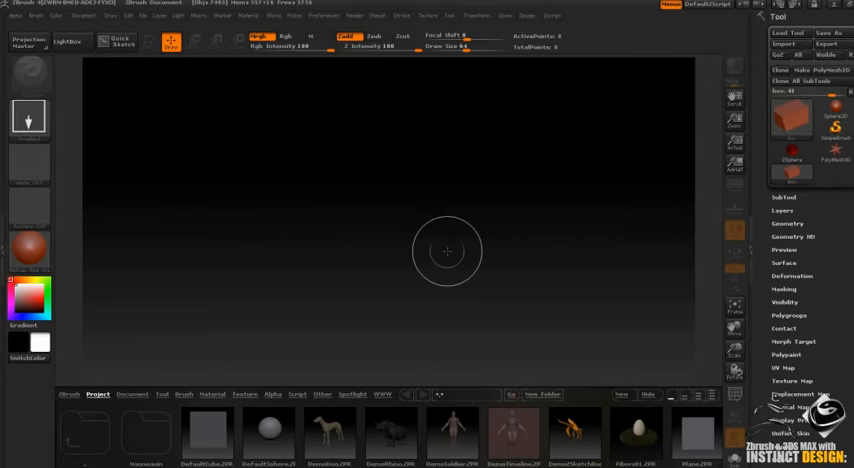
{"action": "left_click_drag", "start_coordinate": [364, 205], "coordinate": [364, 270]}
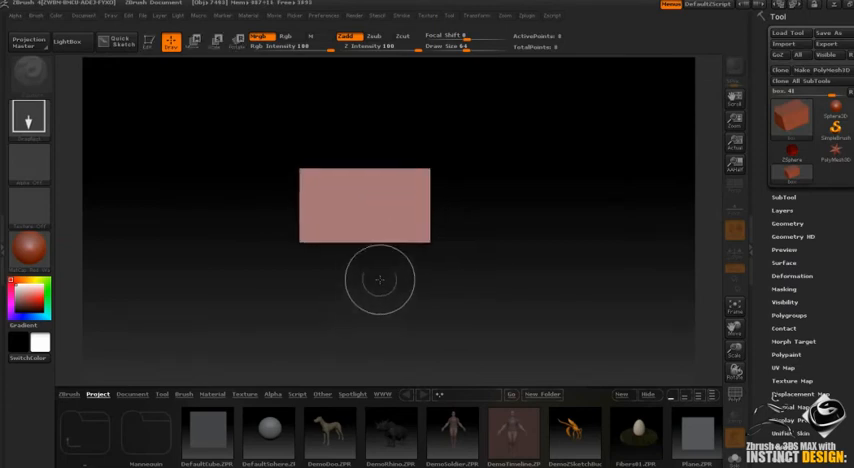
{"action": "key", "text": "t"}
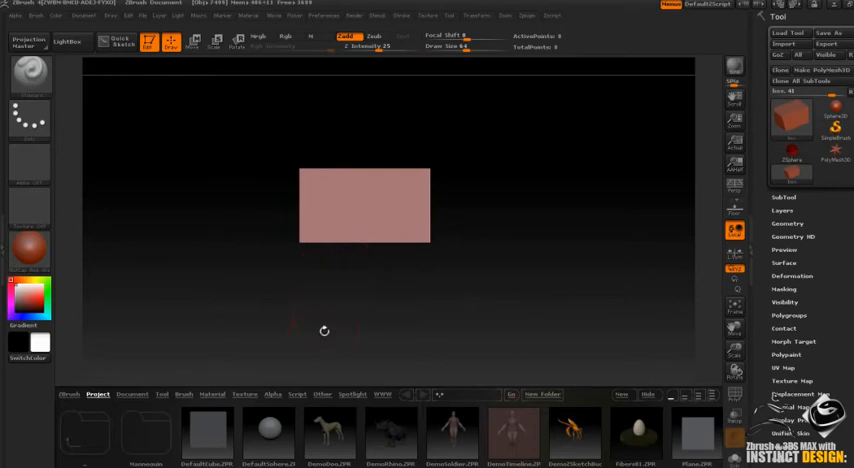
{"action": "mouse_move", "coordinate": [337, 288]}
{"action": "left_mouse_down"}
{"action": "mouse_move", "coordinate": [357, 377]}
{"action": "mouse_move", "coordinate": [490, 296]}
{"action": "mouse_move", "coordinate": [533, 285]}
{"action": "left_mouse_up"}
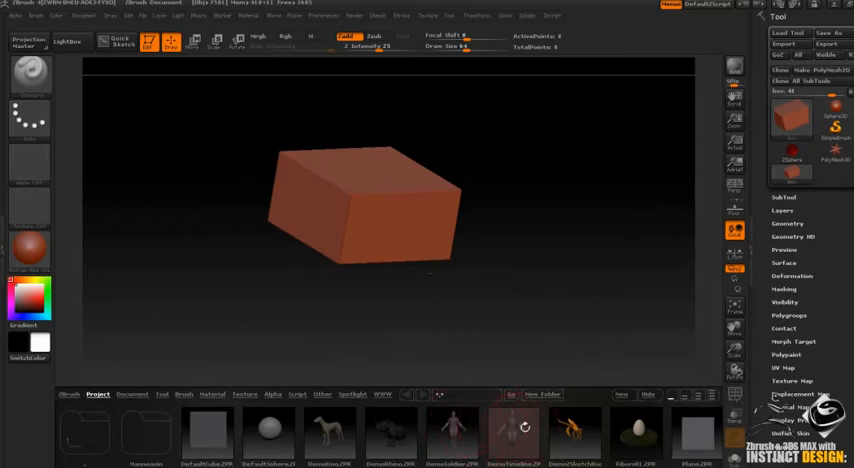
- Load the DemoSoldier project, discarding the box scene, and turn it to a three-quarter view
{"action": "double_click", "coordinate": [512, 430]}
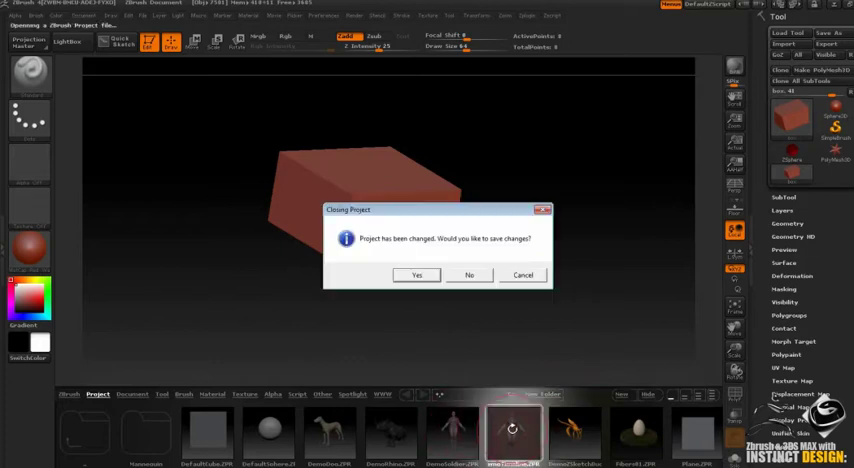
{"action": "left_click", "coordinate": [469, 275]}
{"action": "left_click_drag", "start_coordinate": [560, 237], "coordinate": [640, 237]}
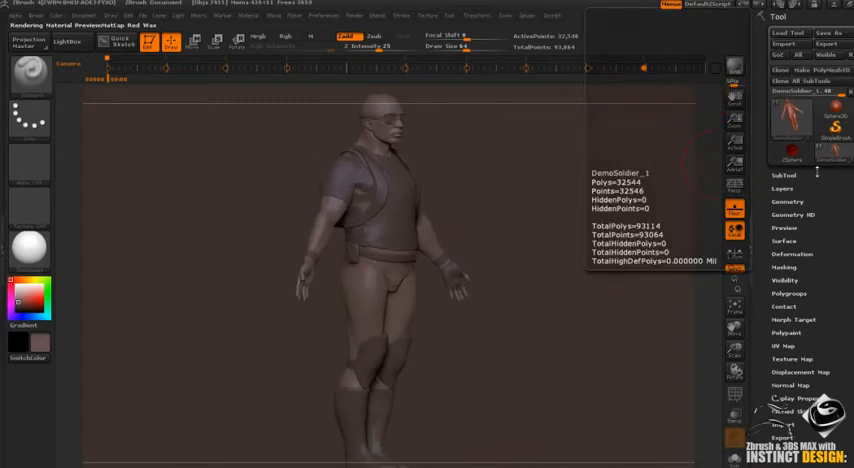
- Make goggles the active subtool of the soldier
{"action": "left_click", "coordinate": [784, 175]}
{"action": "left_click", "coordinate": [792, 178]}
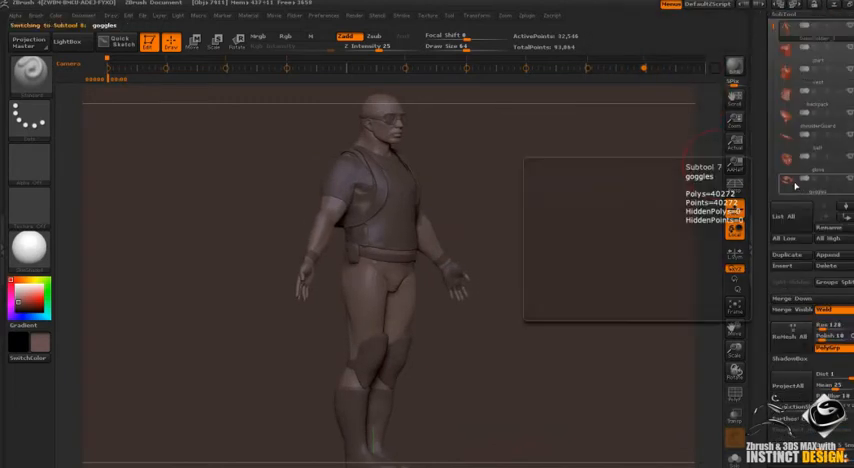
{"action": "left_click", "coordinate": [781, 160]}
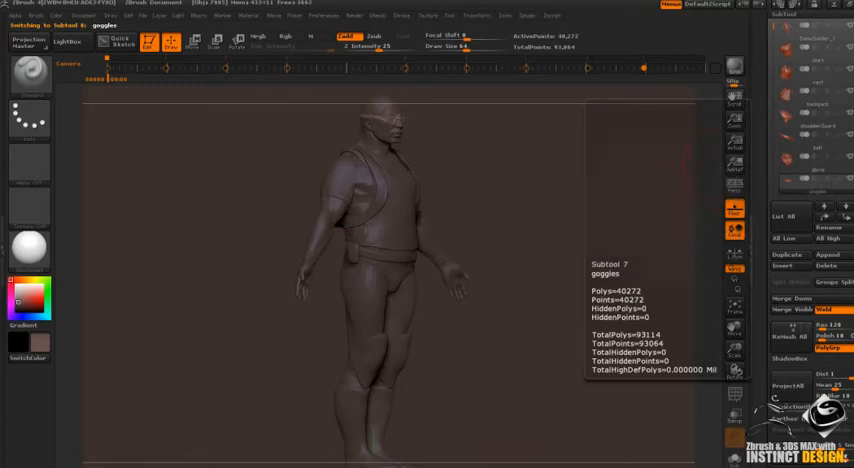
{"action": "scroll", "coordinate": [800, 150], "scroll_direction": "up", "scroll_amount": 3}
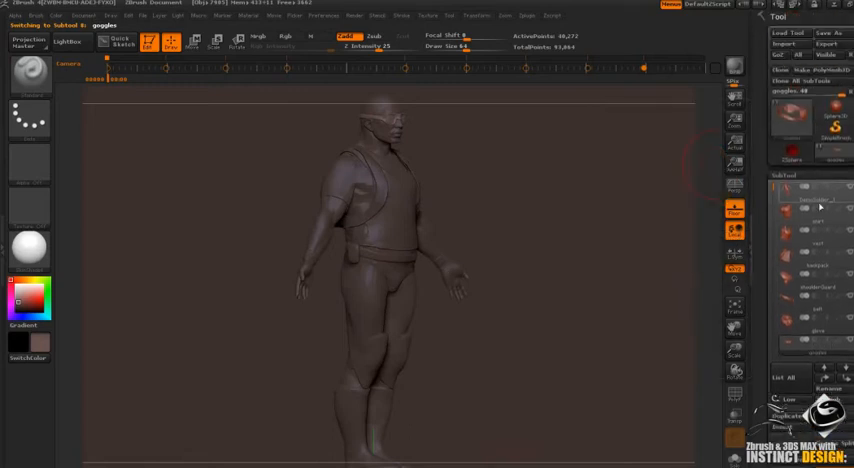
- Import box.obj into the goggles subtool, keeping high-resolution details, and view the cube
{"action": "left_click", "coordinate": [790, 45]}
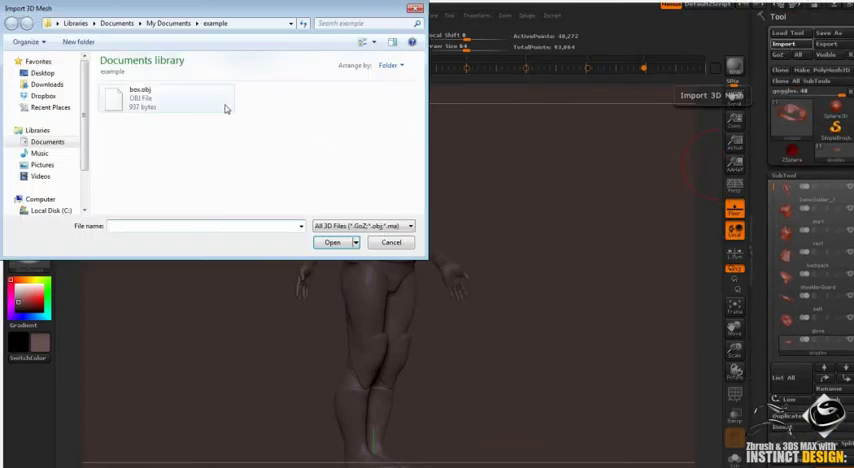
{"action": "double_click", "coordinate": [140, 88]}
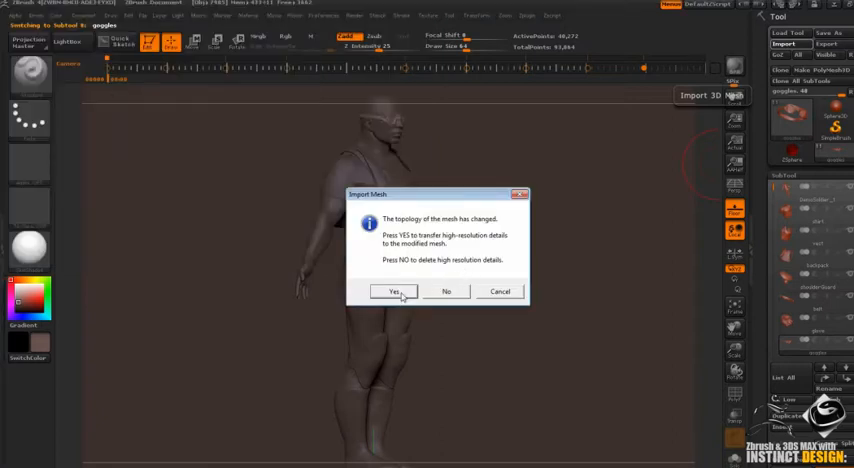
{"action": "left_click", "coordinate": [401, 293]}
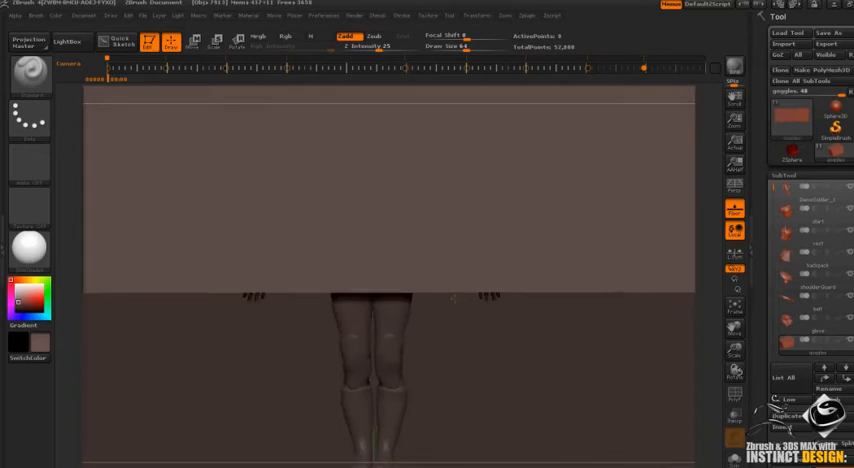
{"action": "mouse_move", "coordinate": [496, 298]}
{"action": "right_mouse_down"}
{"action": "mouse_move", "coordinate": [412, 272]}
{"action": "mouse_move", "coordinate": [452, 295]}
{"action": "mouse_move", "coordinate": [370, 300]}
{"action": "mouse_move", "coordinate": [297, 247]}
{"action": "right_mouse_up"}
- Switch to Scale transpose (E), draw a first action line and turn the view to face the box front-on
{"action": "key", "text": "e"}
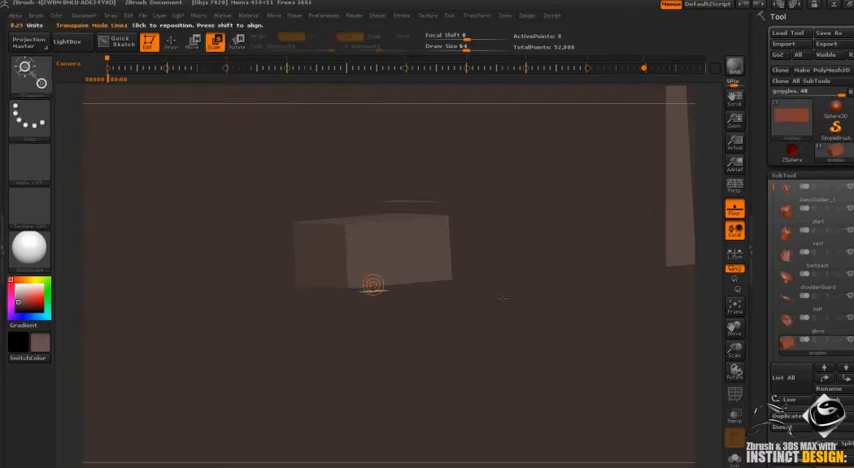
{"action": "left_click_drag", "start_coordinate": [372, 285], "coordinate": [549, 266]}
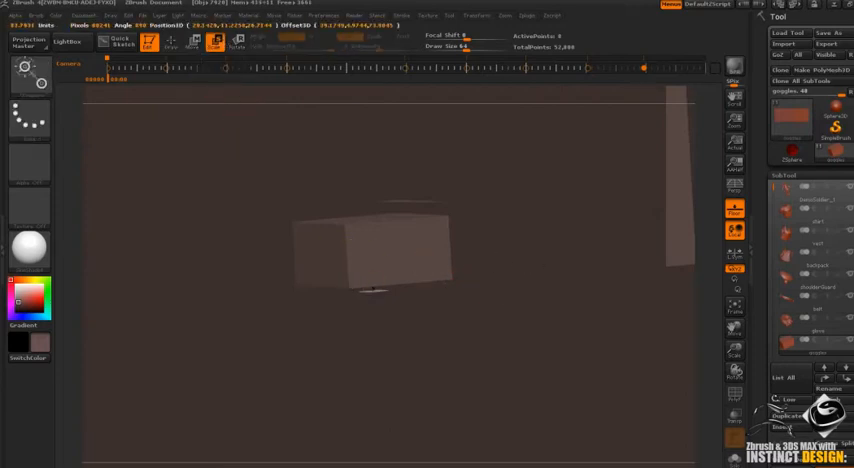
{"action": "left_click_drag", "start_coordinate": [420, 265], "coordinate": [560, 265]}
{"action": "right_click_drag", "start_coordinate": [400, 330], "coordinate": [400, 250]}
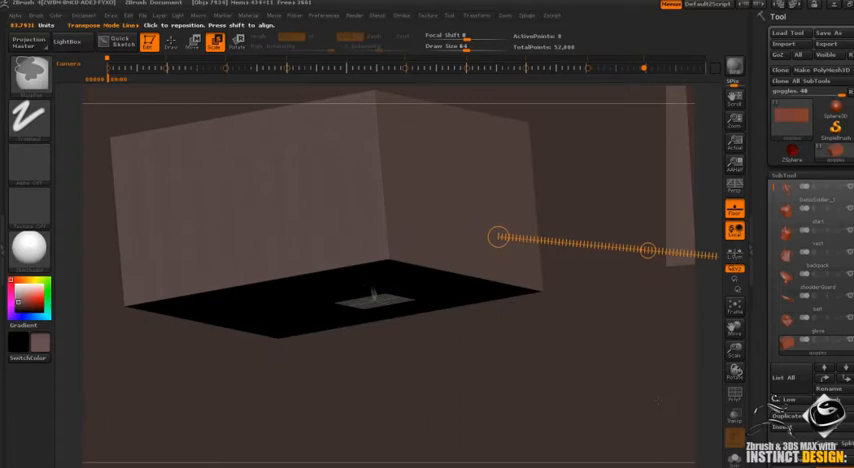
{"action": "right_click_drag", "start_coordinate": [655, 400], "coordinate": [573, 352]}
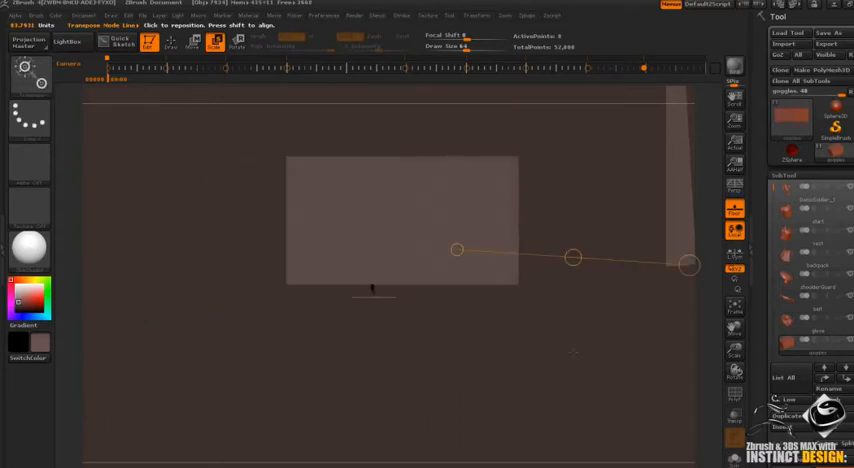
- Redraw the scaling line horizontally across the box and extend it to the right
{"action": "left_click", "coordinate": [456, 249]}
{"action": "left_click_drag", "start_coordinate": [395, 253], "coordinate": [629, 267]}
{"action": "left_click", "coordinate": [629, 267]}
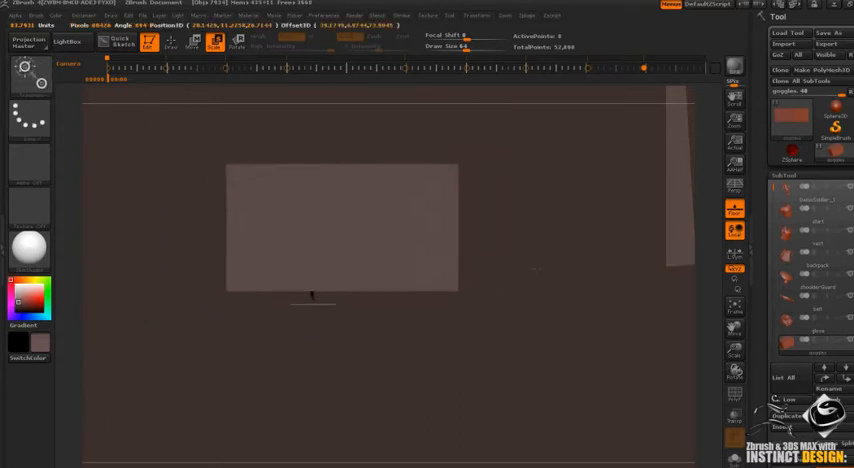
{"action": "left_click_drag", "start_coordinate": [398, 255], "coordinate": [630, 272]}
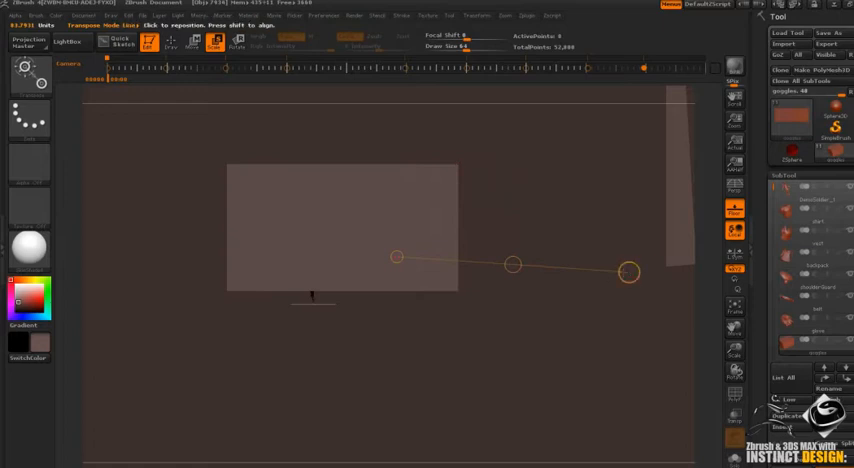
{"action": "left_click_drag", "start_coordinate": [362, 205], "coordinate": [531, 205]}
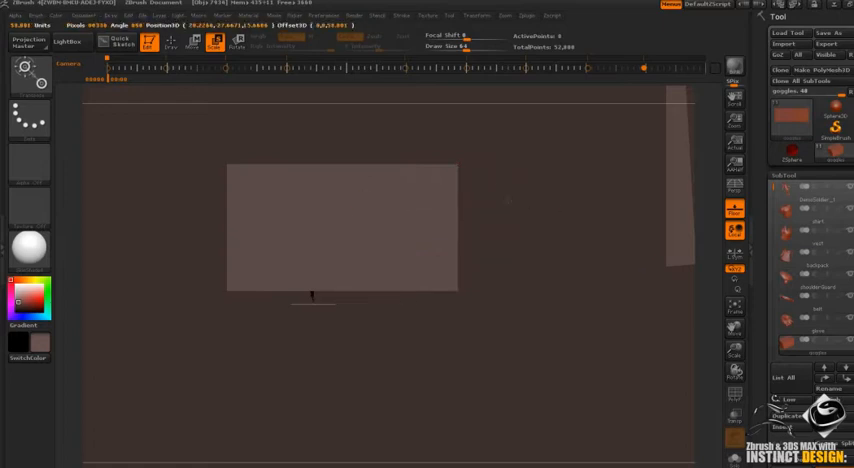
{"action": "left_click_drag", "start_coordinate": [362, 205], "coordinate": [548, 205]}
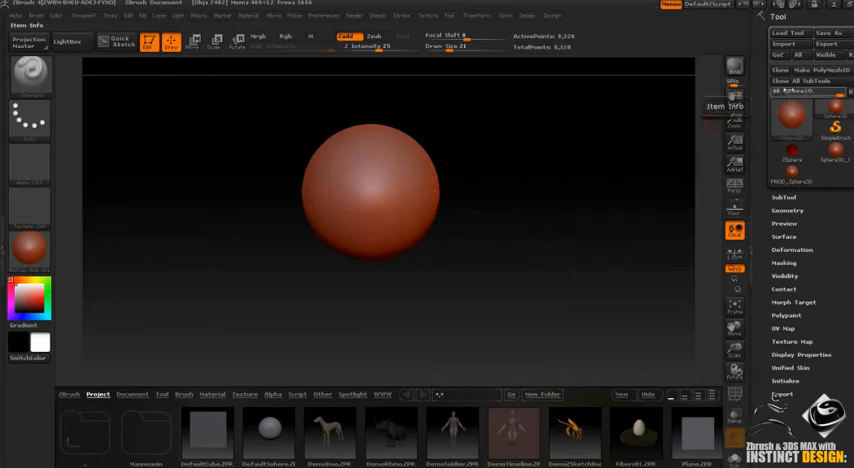
- Select the PM3D_Sphere3D tool and carve a smile groove and an eye stroke into it
{"action": "left_click", "coordinate": [820, 71]}
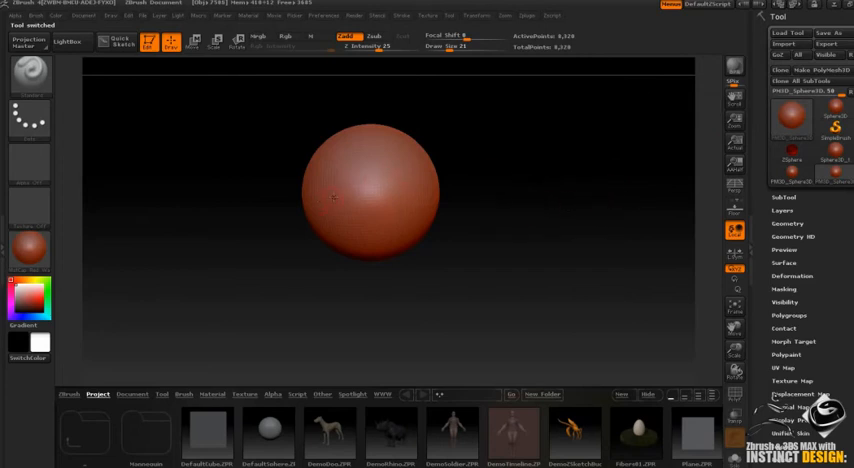
{"action": "left_click_drag", "start_coordinate": [330, 190], "coordinate": [410, 200]}
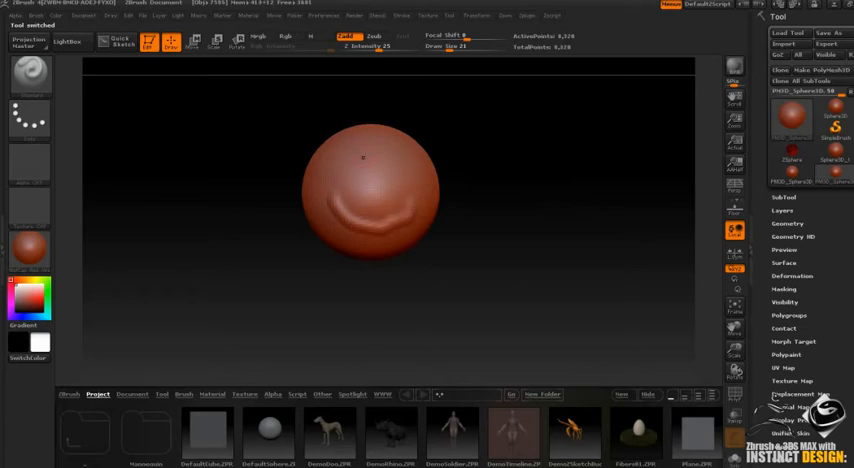
{"action": "mouse_move", "coordinate": [363, 156]}
{"action": "left_mouse_down"}
{"action": "mouse_move", "coordinate": [353, 175]}
{"action": "mouse_move", "coordinate": [383, 172]}
{"action": "left_mouse_up"}
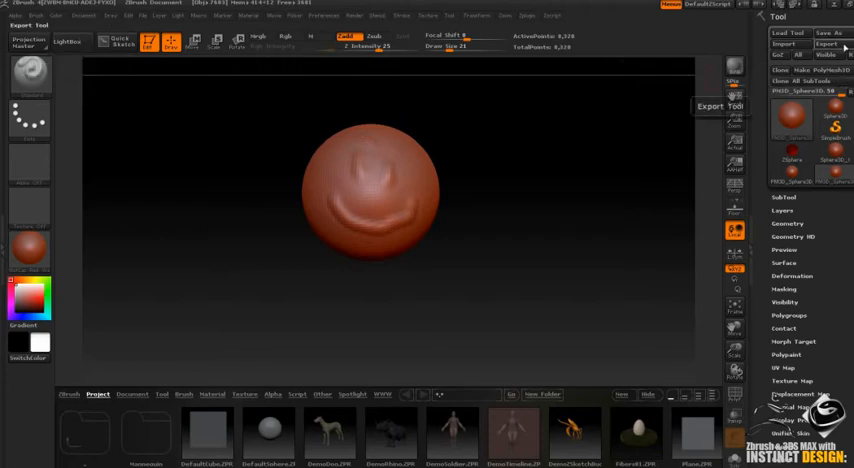
- Export the sphere as face.OBJ in the example folder, overwriting the old file, and Alt+Tab to 3ds Max
{"action": "left_click", "coordinate": [845, 45]}
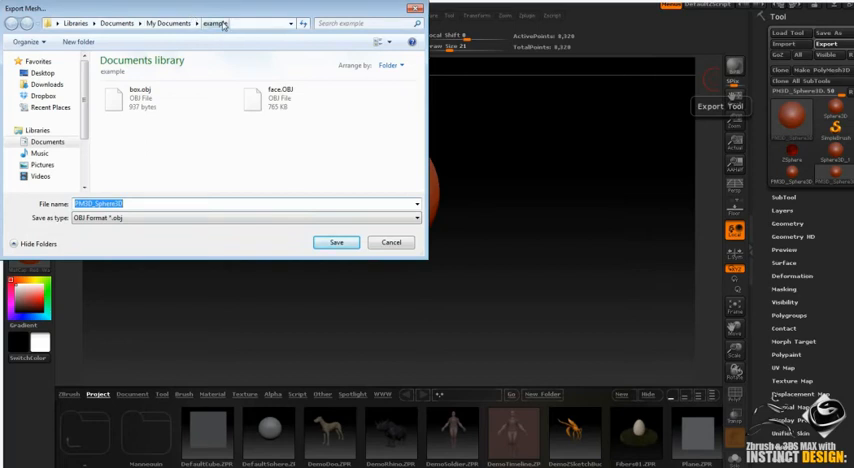
{"action": "left_click", "coordinate": [270, 96]}
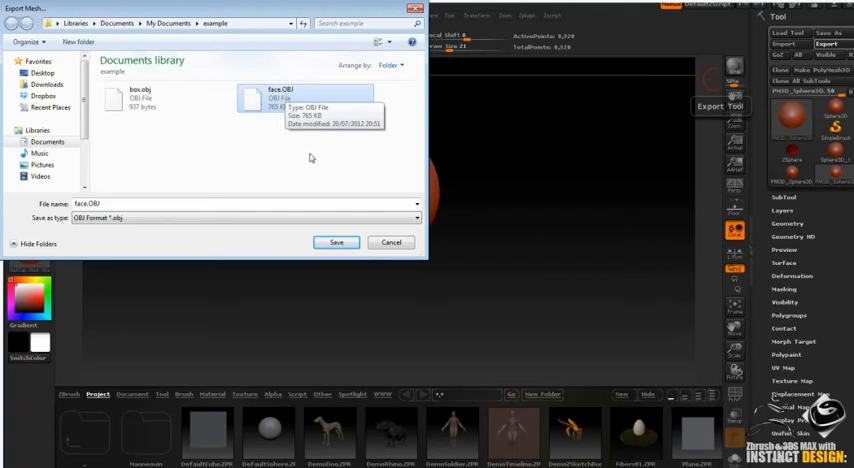
{"action": "left_click", "coordinate": [339, 243]}
{"action": "left_click", "coordinate": [462, 243]}
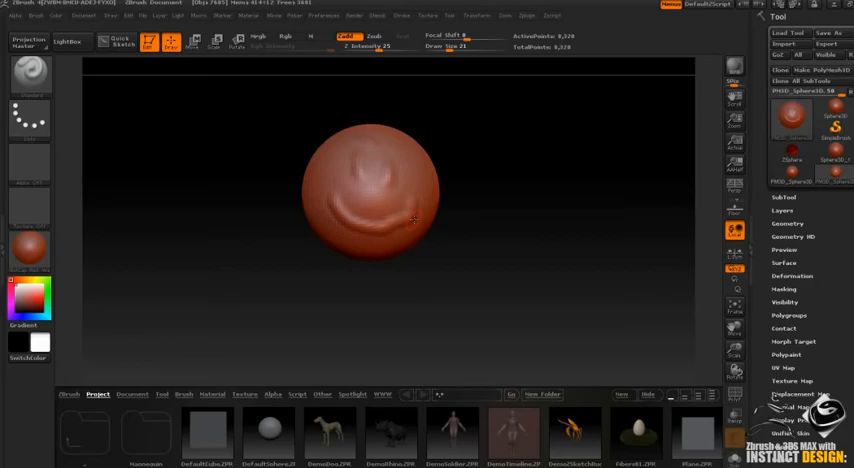
{"action": "key", "text": "alt+Tab"}
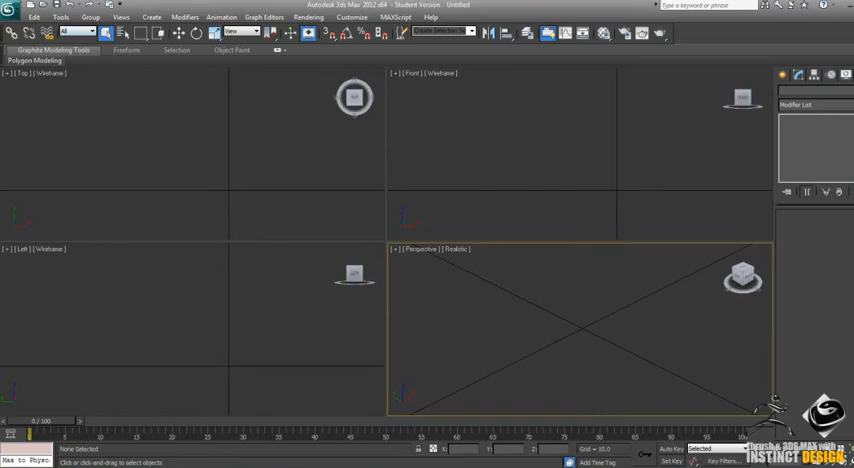
- Import face.OBJ with default options, skipping the missing map and dismissing the summary
{"action": "left_click", "coordinate": [9, 8]}
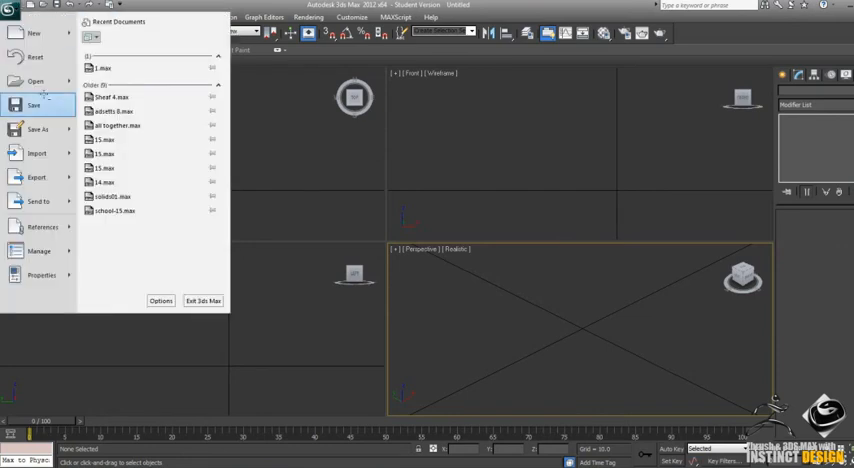
{"action": "left_click", "coordinate": [36, 153]}
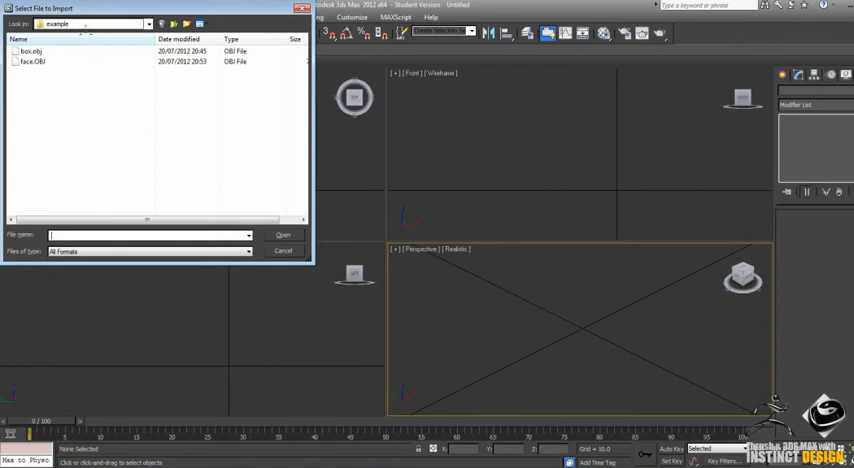
{"action": "double_click", "coordinate": [35, 61]}
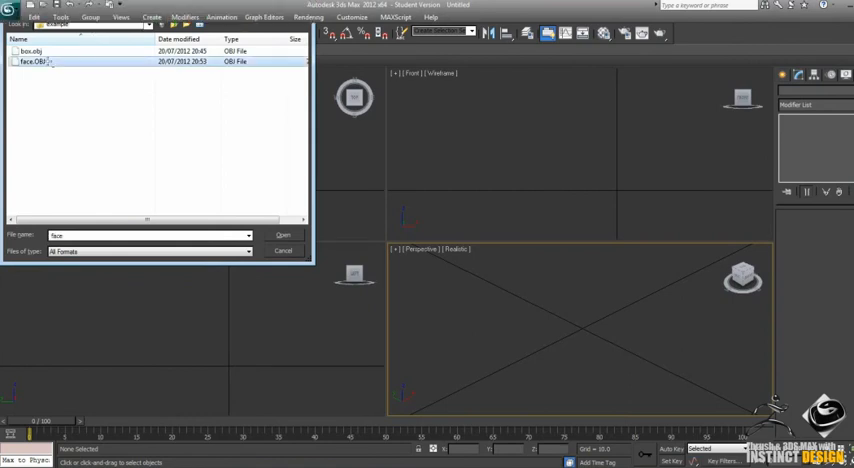
{"action": "left_click", "coordinate": [346, 419]}
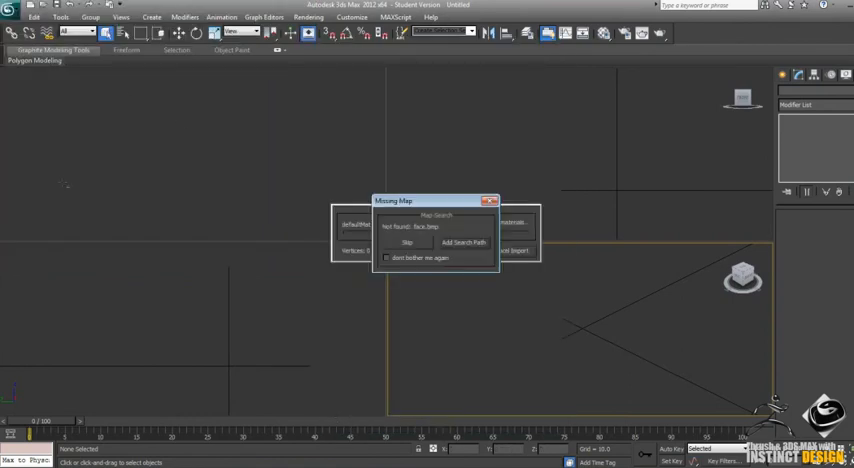
{"action": "left_click", "coordinate": [419, 236]}
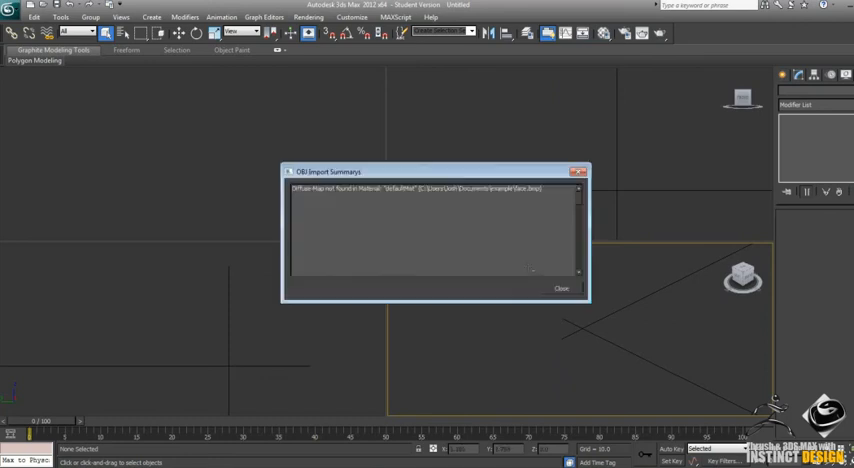
{"action": "key", "text": "Return"}
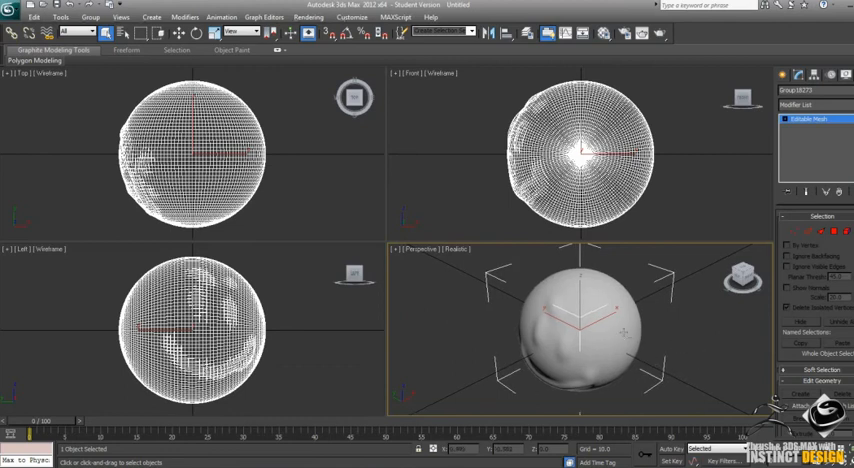
{"action": "scroll", "coordinate": [702, 343], "scroll_direction": "down", "scroll_amount": 3}
- Orbit around the imported sphere, then switch it to Vertex and on to Element sub-object level
{"action": "middle_click_drag", "start_coordinate": [672, 325], "coordinate": [712, 300]}
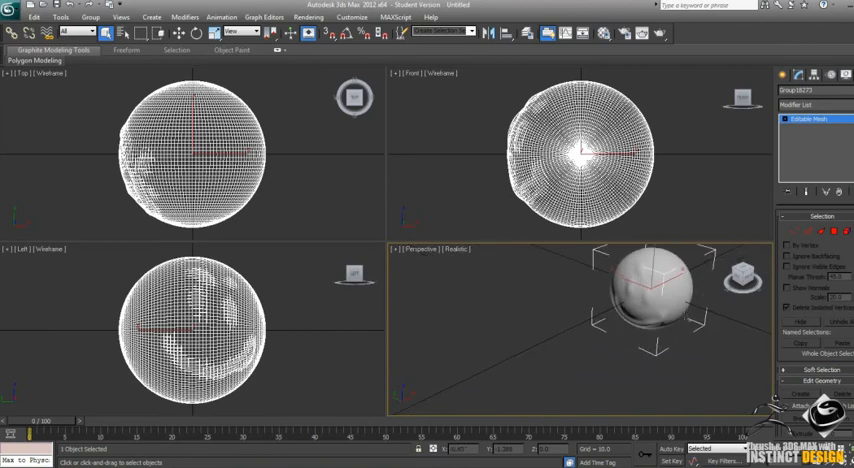
{"action": "scroll", "coordinate": [712, 345], "scroll_direction": "up", "scroll_amount": 2}
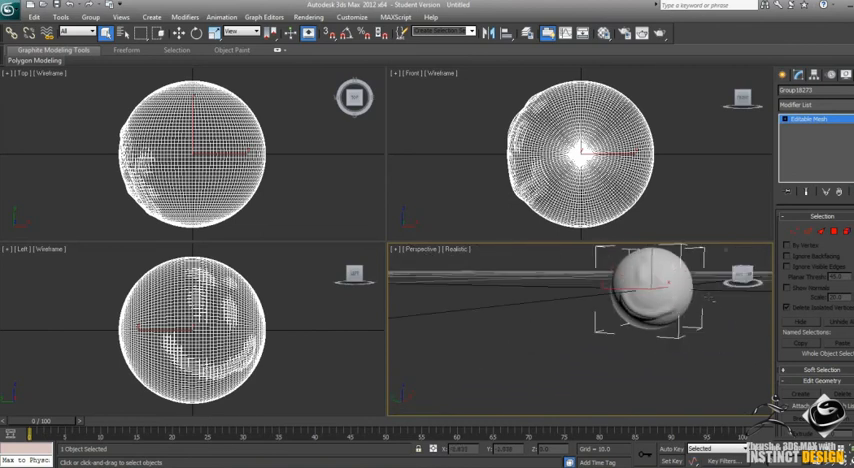
{"action": "middle_click_drag", "start_coordinate": [714, 344], "coordinate": [726, 249], "text": "alt"}
{"action": "key", "text": "1"}
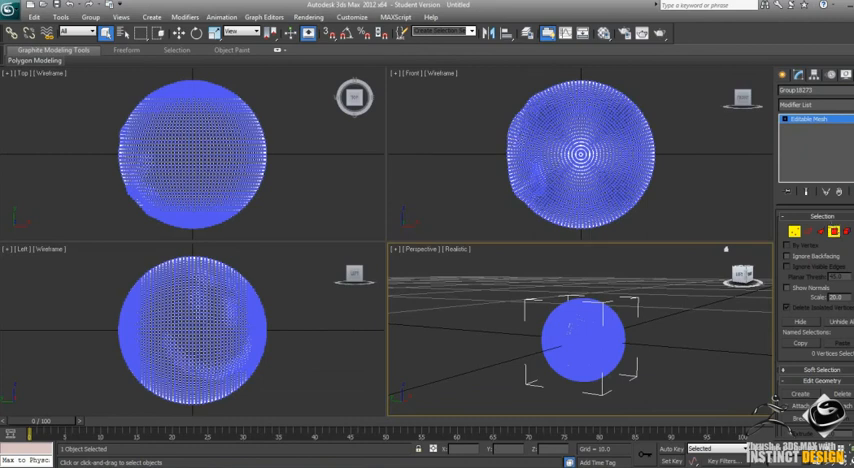
{"action": "key", "text": "5"}
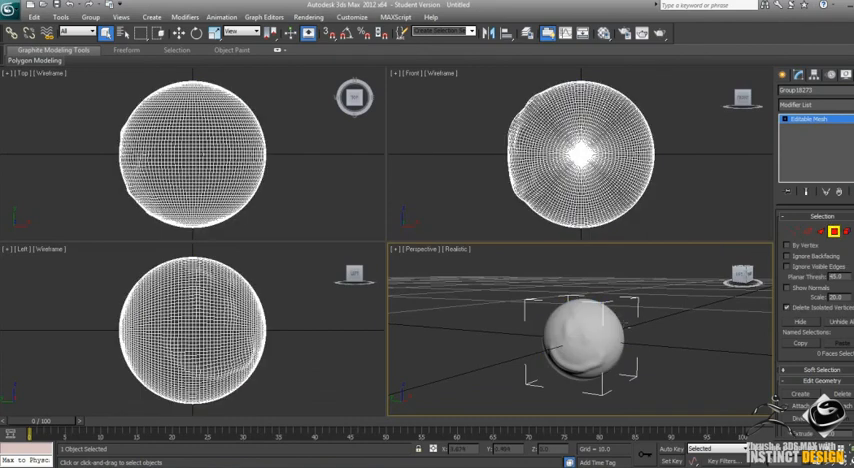